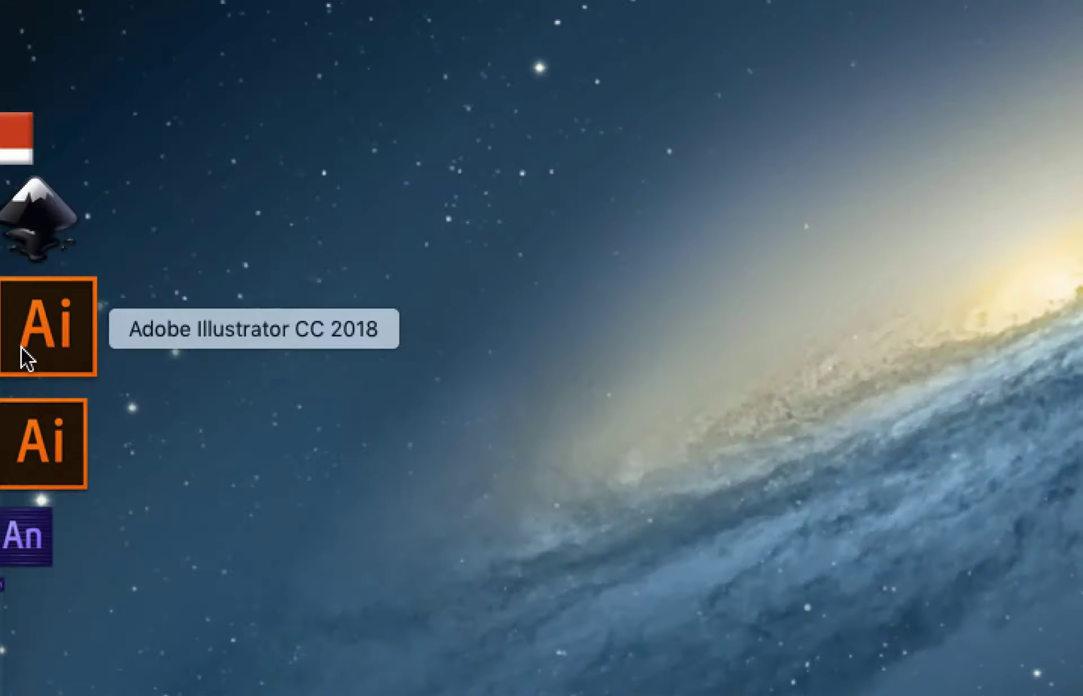
Launch Adobe Illustrator CC 2018 from the Dock and bring it to the front.
{"action": "left_click", "coordinate": [24, 356]}
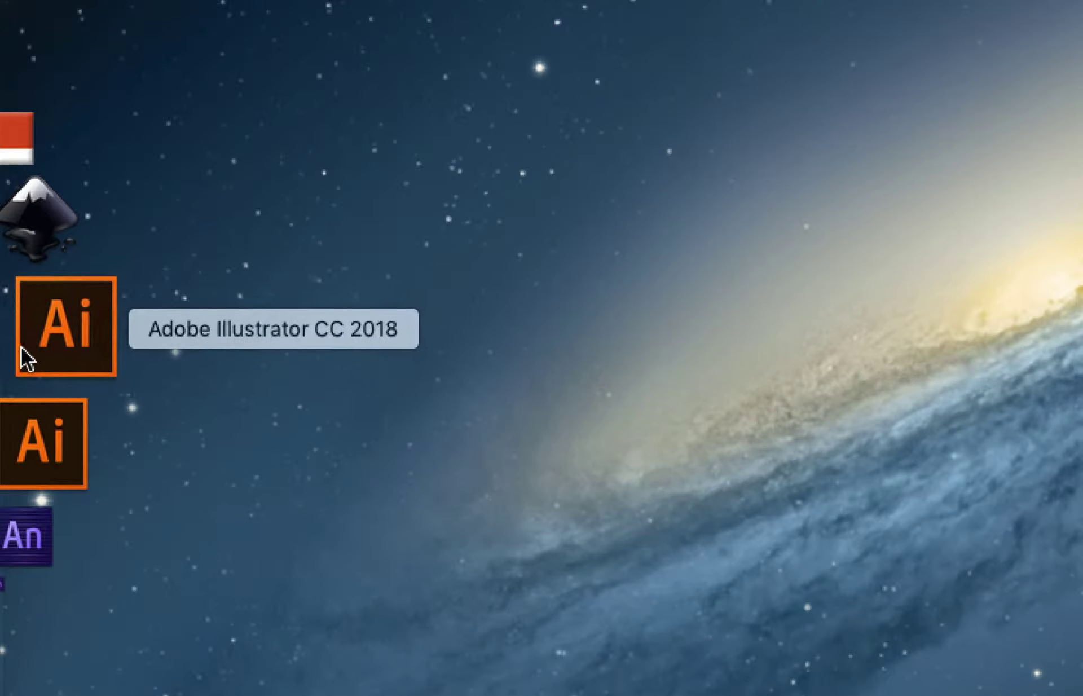
{"action": "key", "text": "super+Tab"}
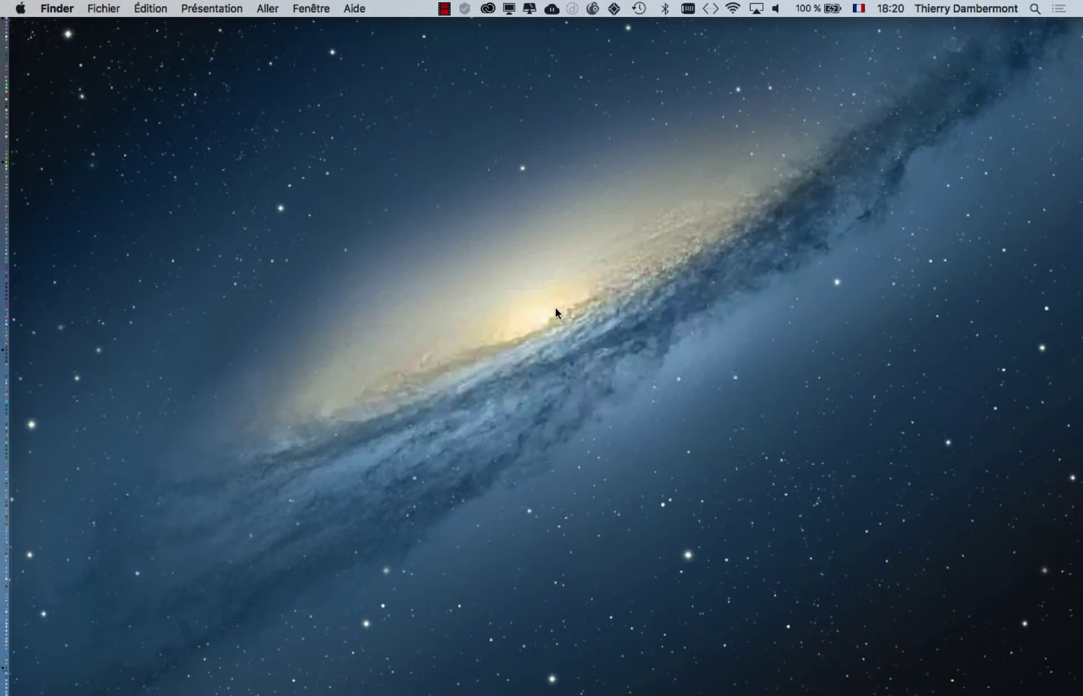
{"action": "key", "text": "super+Tab"}
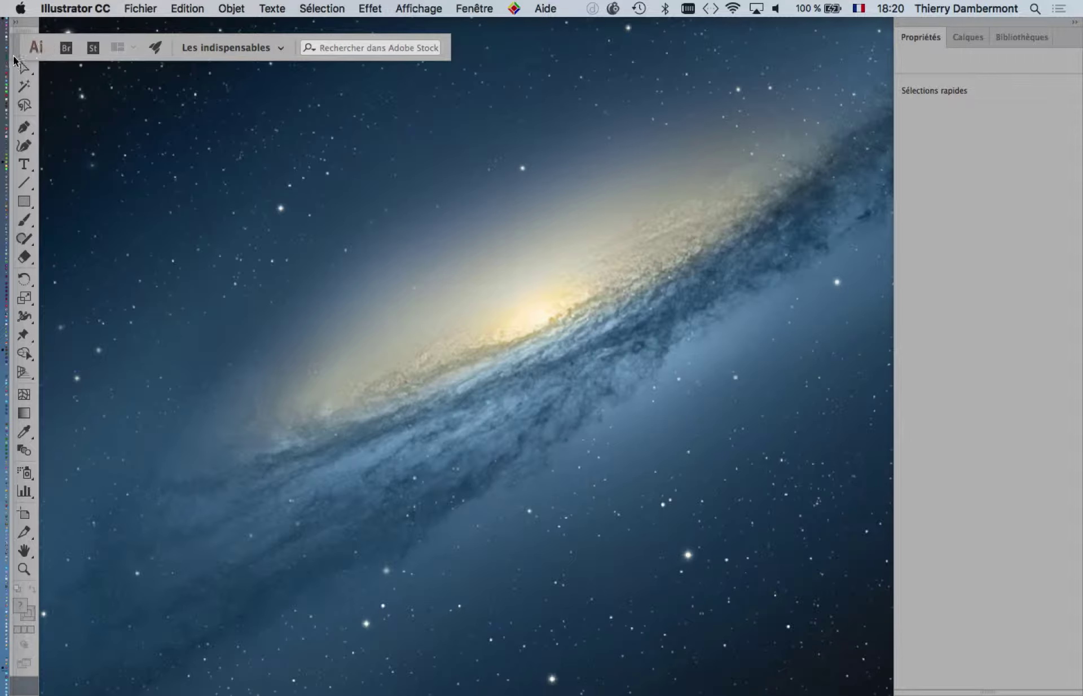
Move the application bar aside and float the tools as a detached two-column panel.
{"action": "left_click_drag", "start_coordinate": [17, 59], "coordinate": [119, 81]}
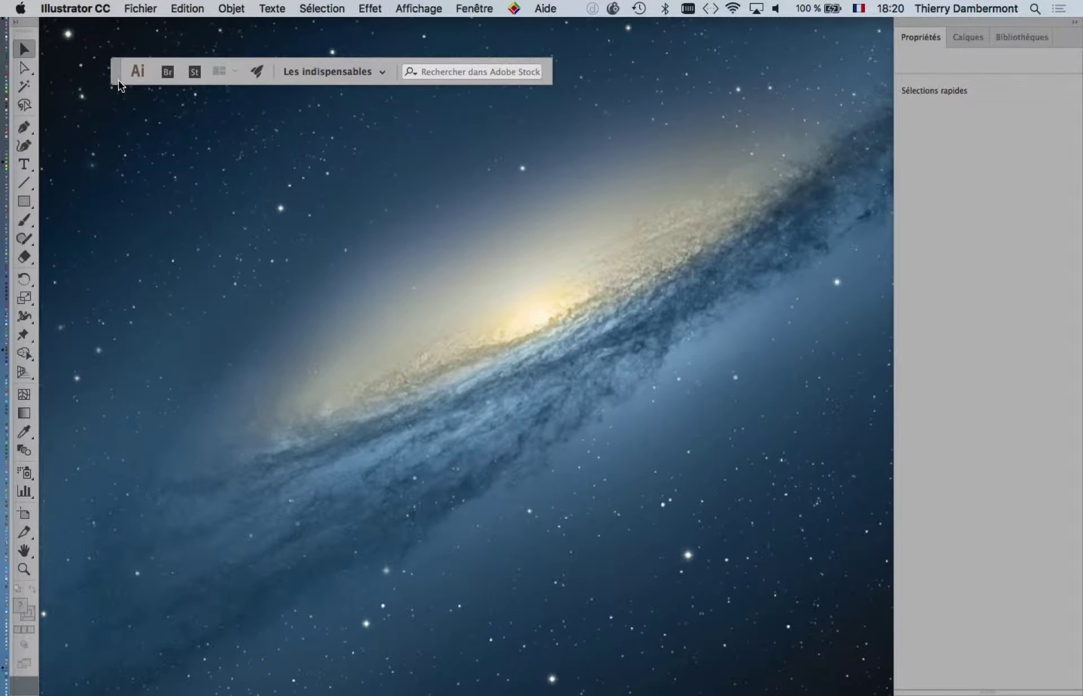
{"action": "left_click", "coordinate": [16, 22]}
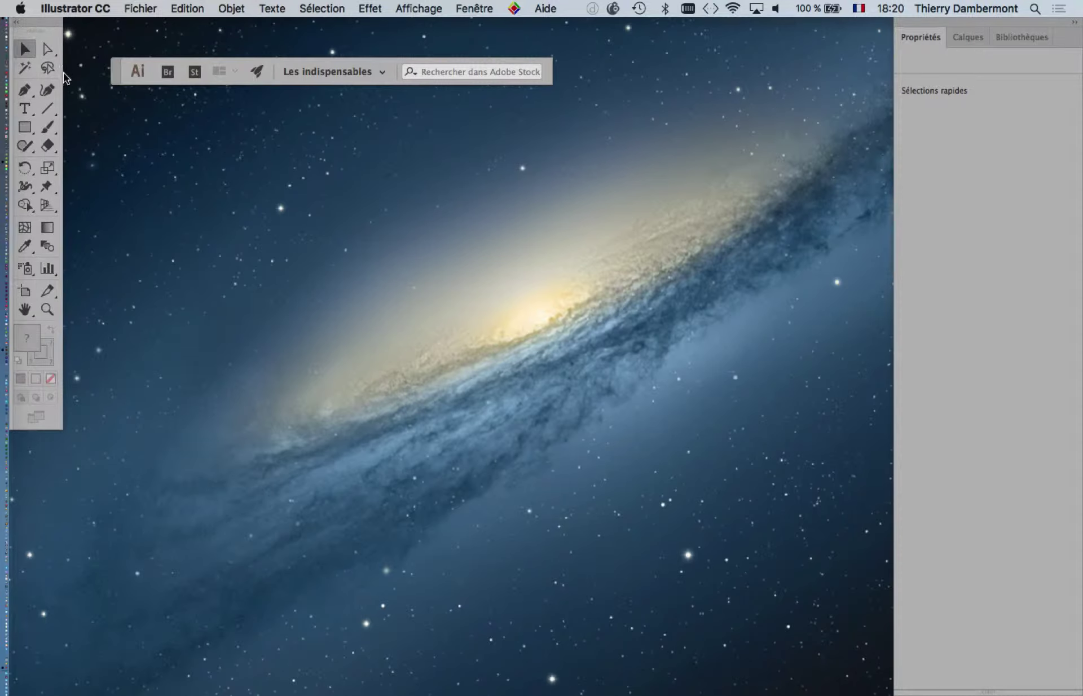
{"action": "mouse_move", "coordinate": [47, 21]}
{"action": "left_mouse_down"}
{"action": "mouse_move", "coordinate": [94, 101]}
{"action": "mouse_move", "coordinate": [28, 109]}
{"action": "left_mouse_up"}
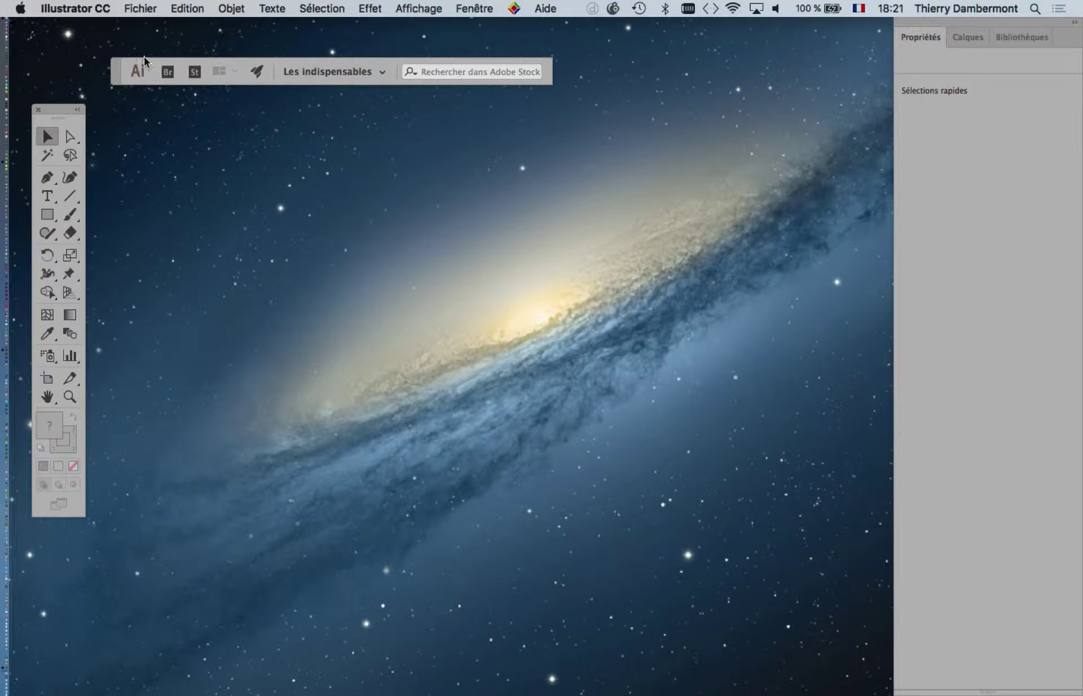
Quit Illustrator via Quitter Illustrator and relaunch it from the Dock.
{"action": "left_click", "coordinate": [71, 7]}
{"action": "left_click", "coordinate": [90, 152]}
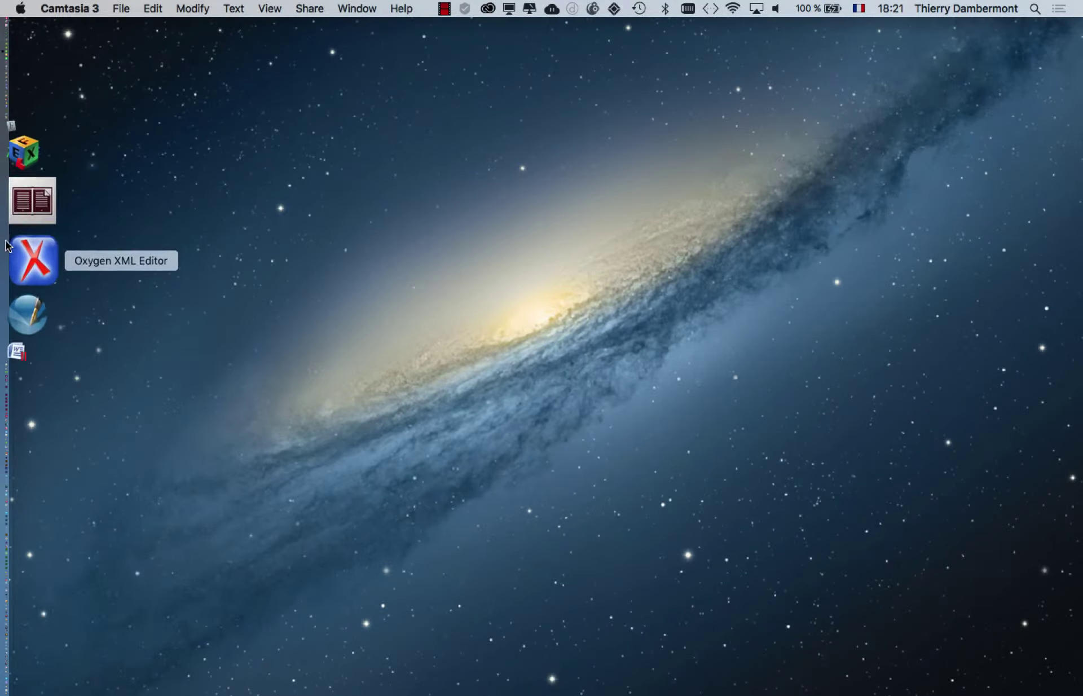
{"action": "mouse_move", "coordinate": [5, 338]}
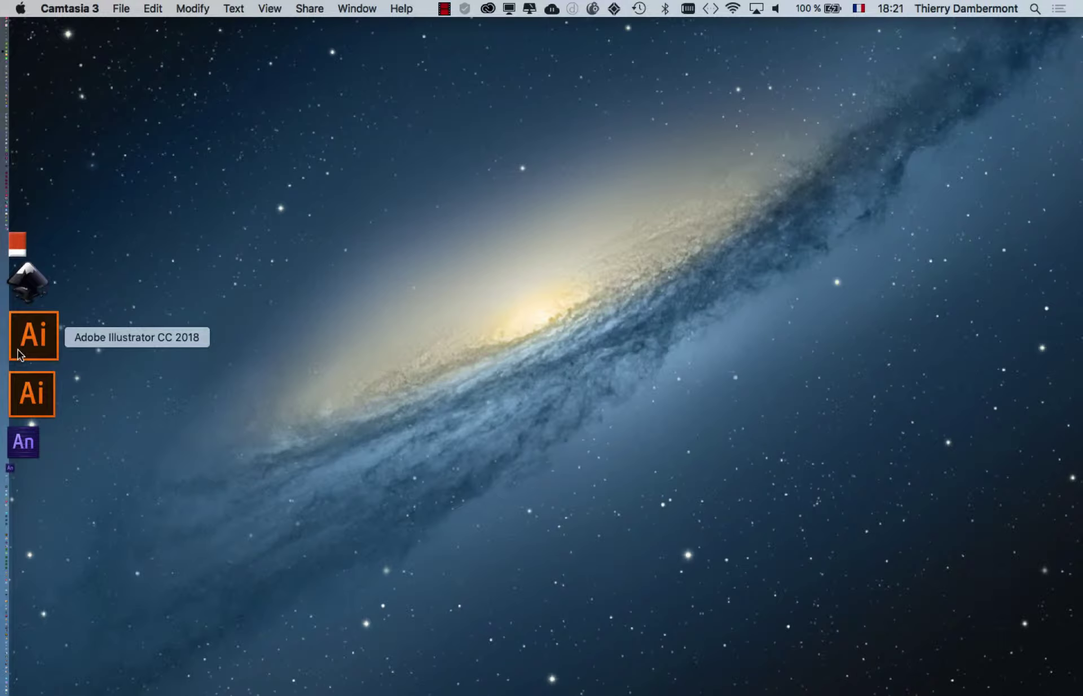
{"action": "left_click", "coordinate": [19, 350]}
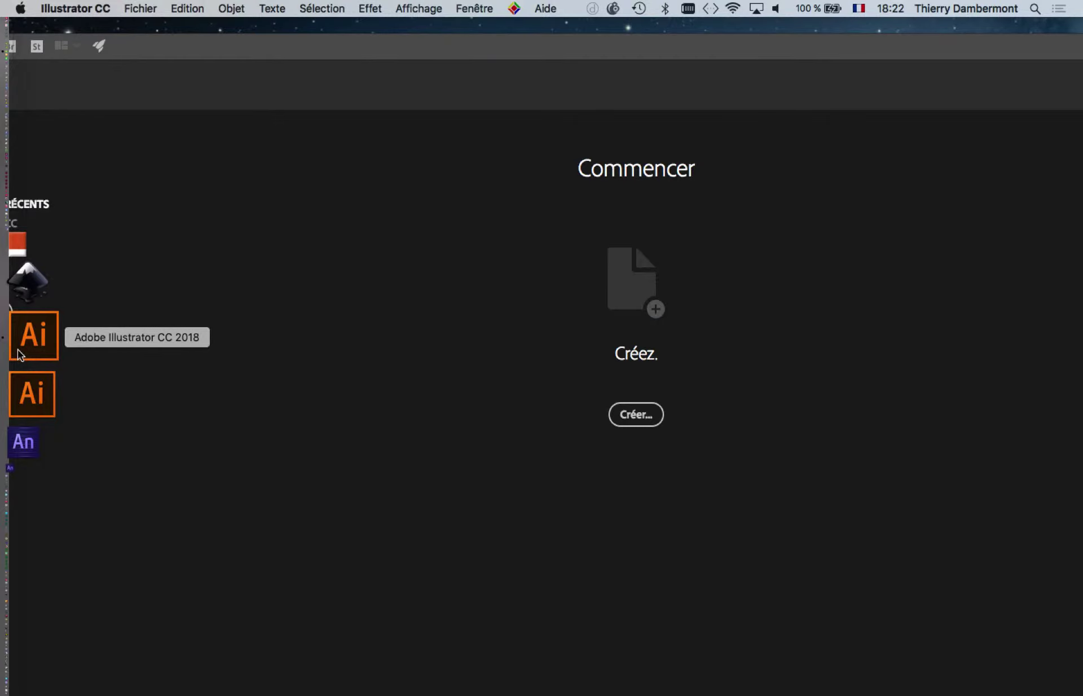
Take the Commencer start-screen window out of full screen, resize it, and reposition it on the desktop.
{"action": "mouse_move", "coordinate": [245, 43]}
{"action": "left_mouse_down"}
{"action": "mouse_move", "coordinate": [758, 127]}
{"action": "mouse_move", "coordinate": [414, 44]}
{"action": "mouse_move", "coordinate": [178, 22]}
{"action": "mouse_move", "coordinate": [78, 31]}
{"action": "mouse_move", "coordinate": [330, 89]}
{"action": "left_mouse_up"}
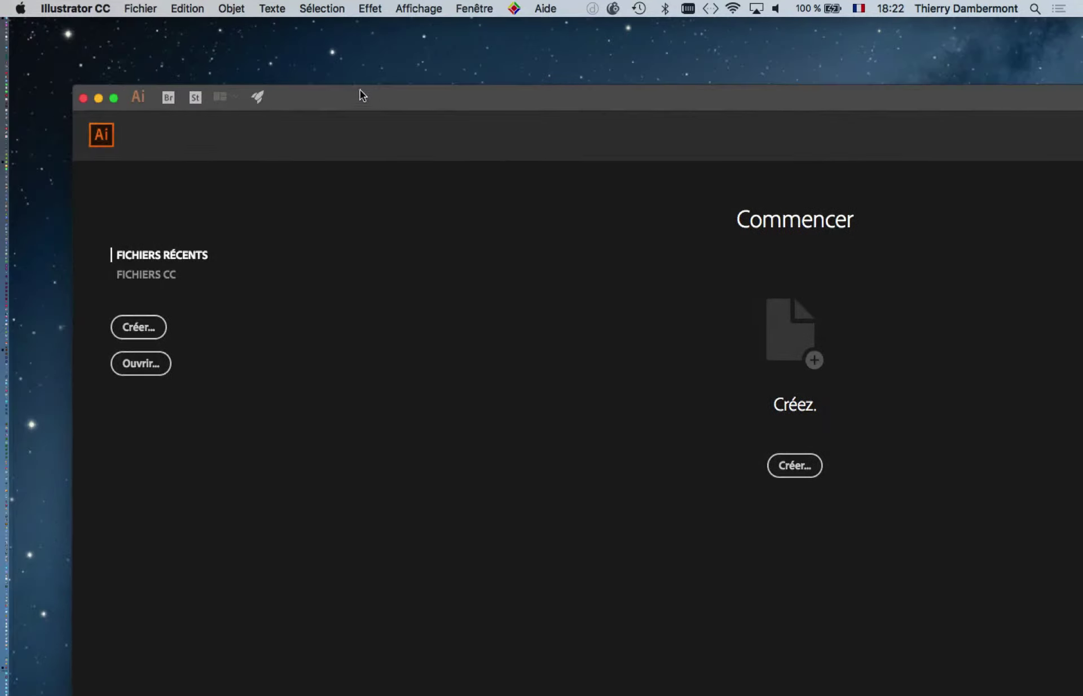
{"action": "left_click", "coordinate": [50, 92]}
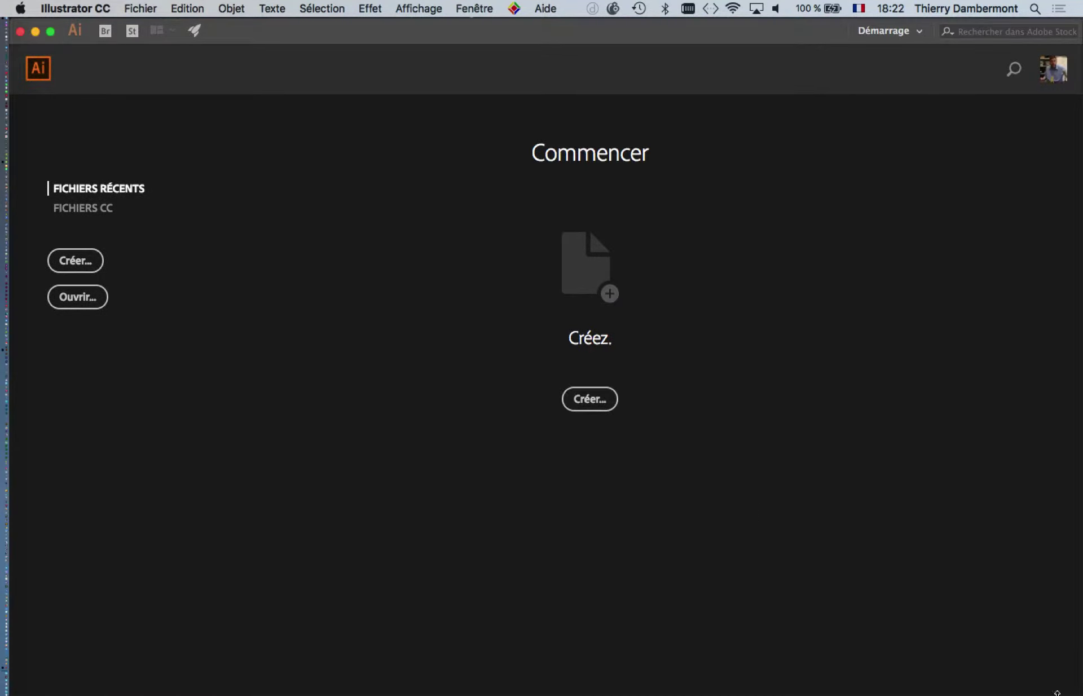
{"action": "left_click_drag", "start_coordinate": [1080, 694], "coordinate": [721, 544]}
{"action": "mouse_move", "coordinate": [348, 42]}
{"action": "left_mouse_down"}
{"action": "mouse_move", "coordinate": [413, 53]}
{"action": "mouse_move", "coordinate": [423, 72]}
{"action": "mouse_move", "coordinate": [362, 55]}
{"action": "mouse_move", "coordinate": [400, 57]}
{"action": "left_mouse_up"}
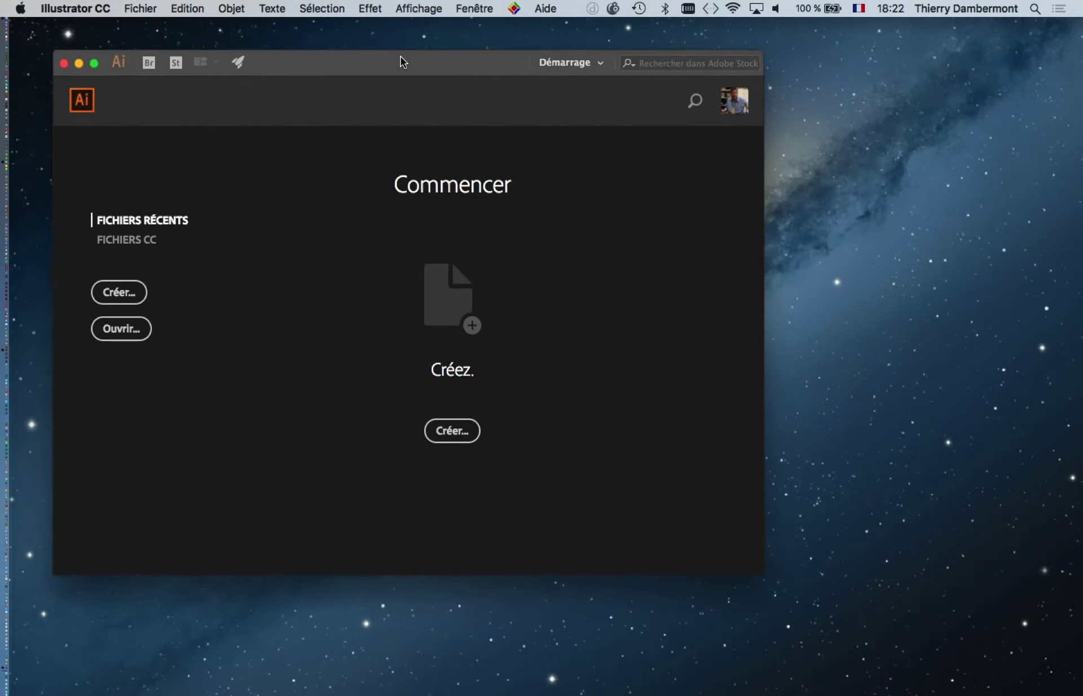
{"action": "left_click_drag", "start_coordinate": [762, 571], "coordinate": [994, 627]}
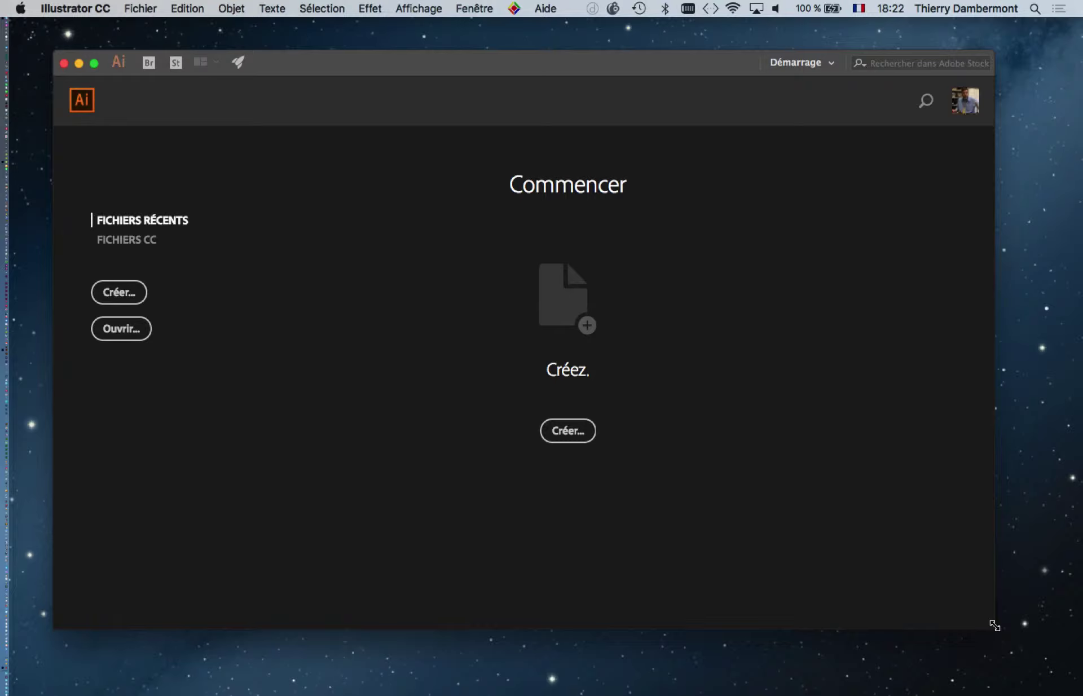
{"action": "mouse_move", "coordinate": [572, 66]}
{"action": "left_mouse_down"}
{"action": "mouse_move", "coordinate": [547, 99]}
{"action": "mouse_move", "coordinate": [588, 74]}
{"action": "left_mouse_up"}
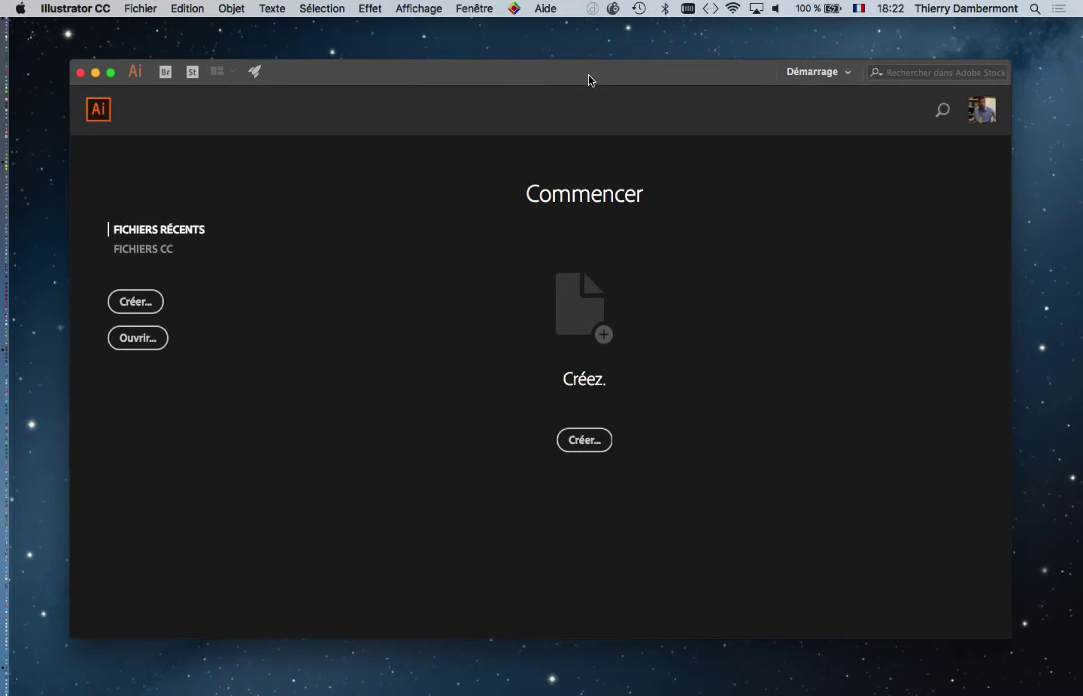
{"action": "left_click_drag", "start_coordinate": [588, 74], "coordinate": [554, 72]}
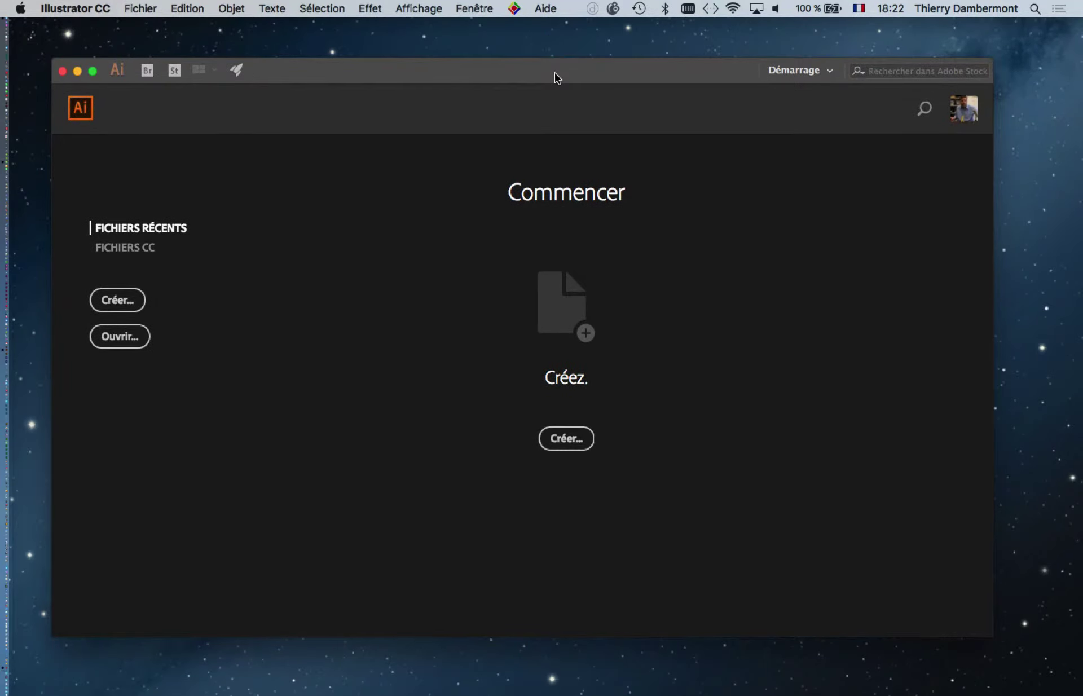
Uncheck Fenêtre > Cadre de l'application and move the floating Tools panel higher.
{"action": "left_click", "coordinate": [424, 9]}
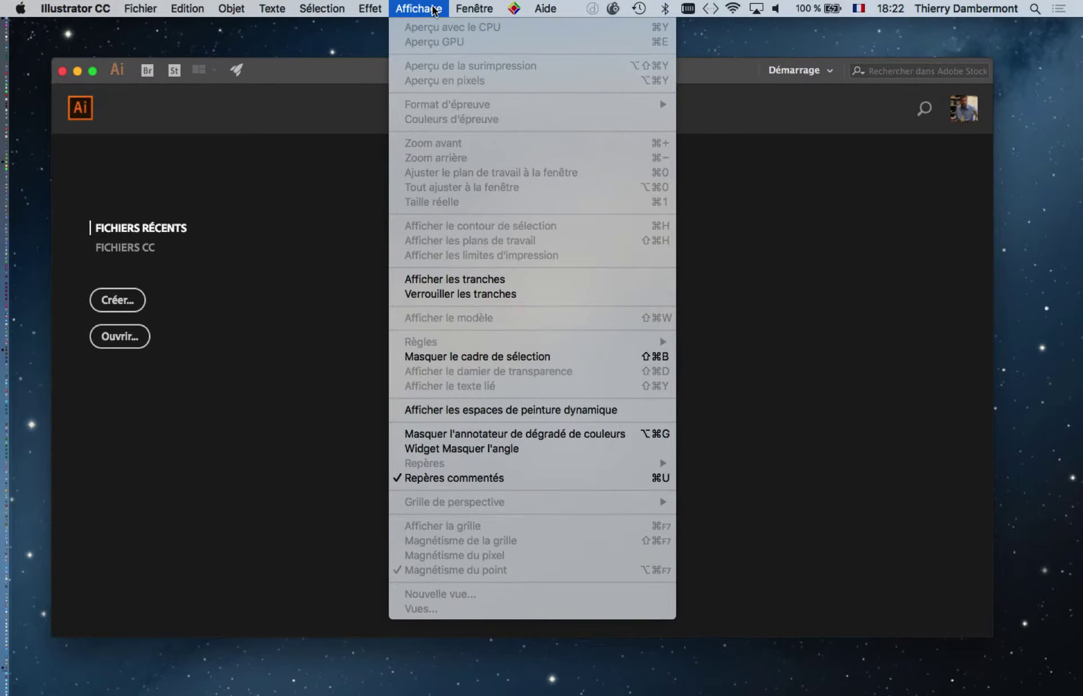
{"action": "mouse_move", "coordinate": [474, 9]}
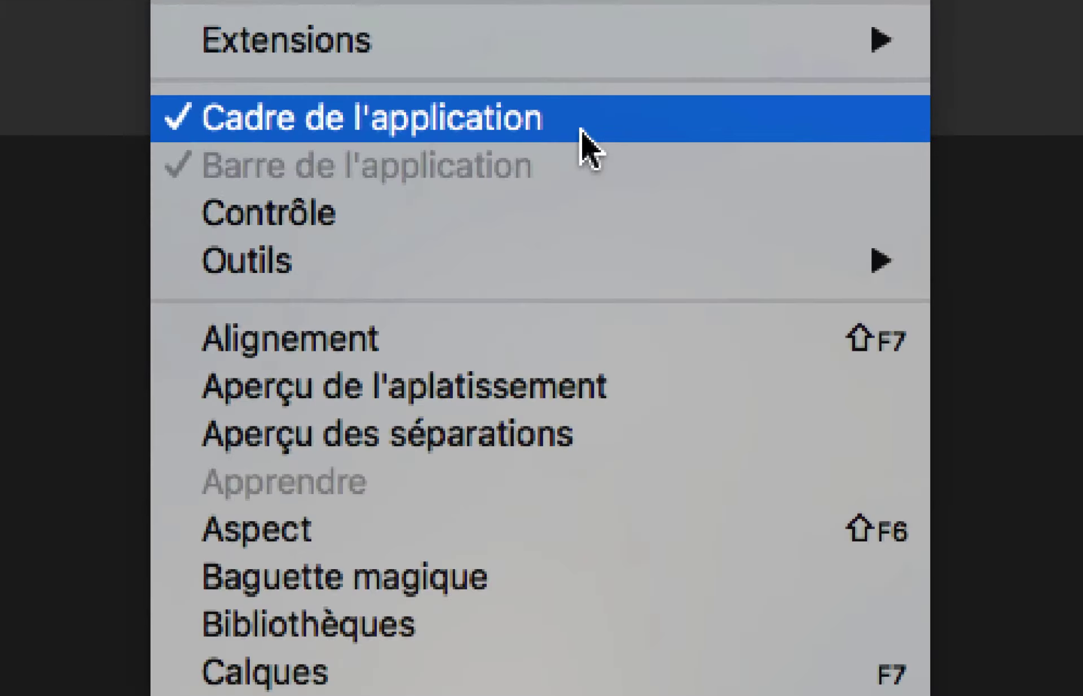
{"action": "left_click", "coordinate": [581, 130]}
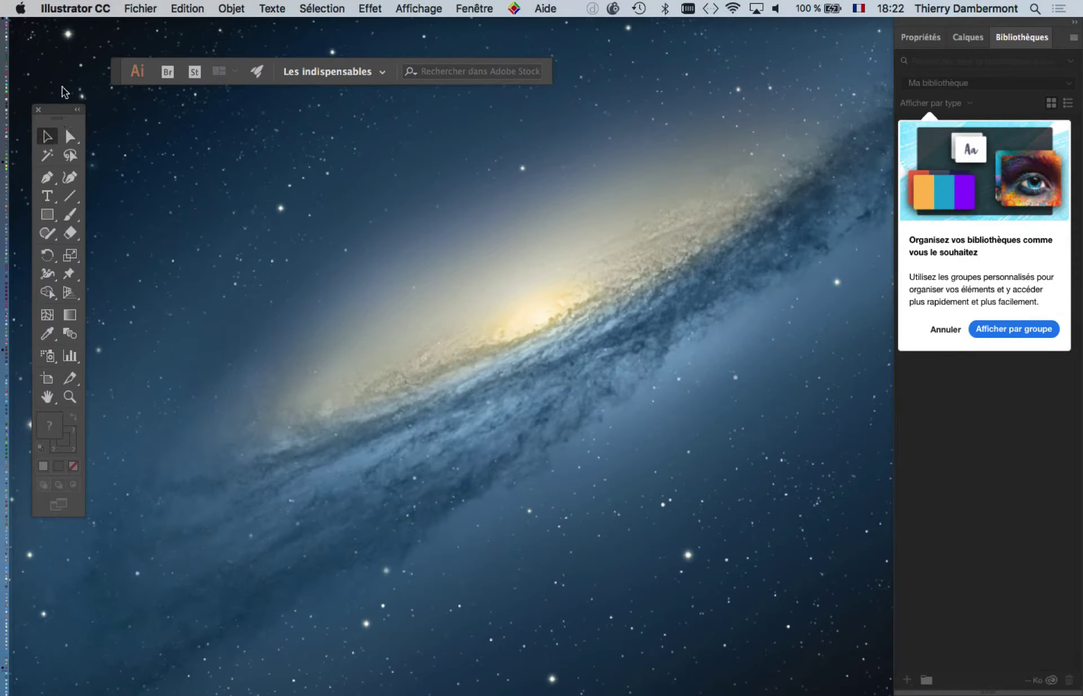
{"action": "left_click_drag", "start_coordinate": [62, 117], "coordinate": [65, 87]}
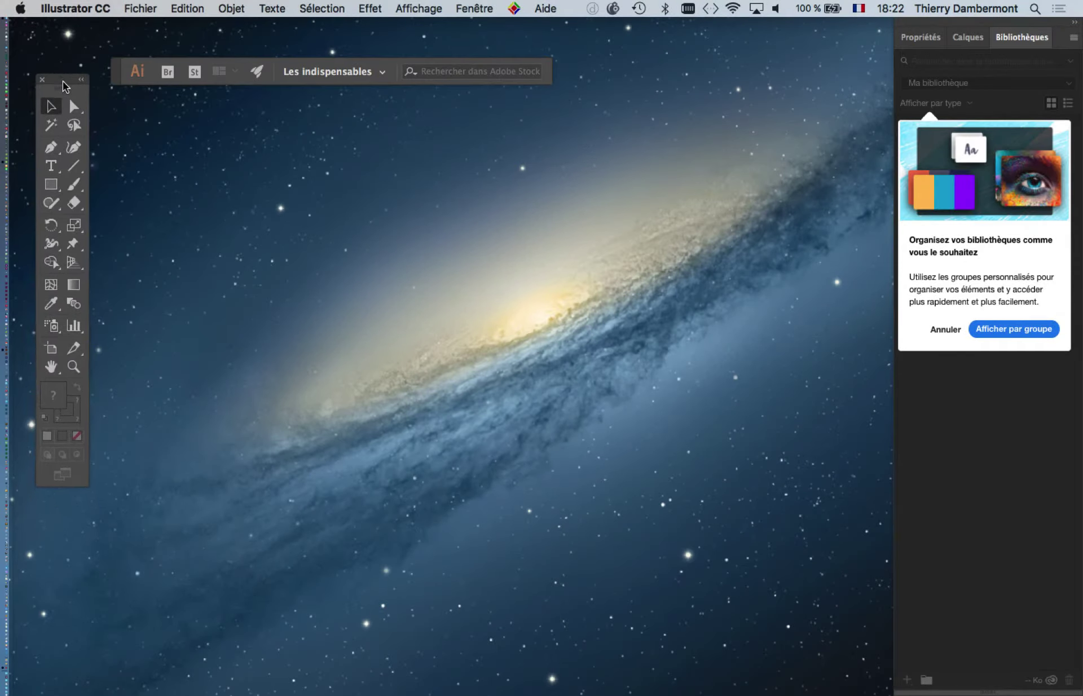
{"action": "left_click", "coordinate": [76, 8]}
{"action": "mouse_move", "coordinate": [78, 51]}
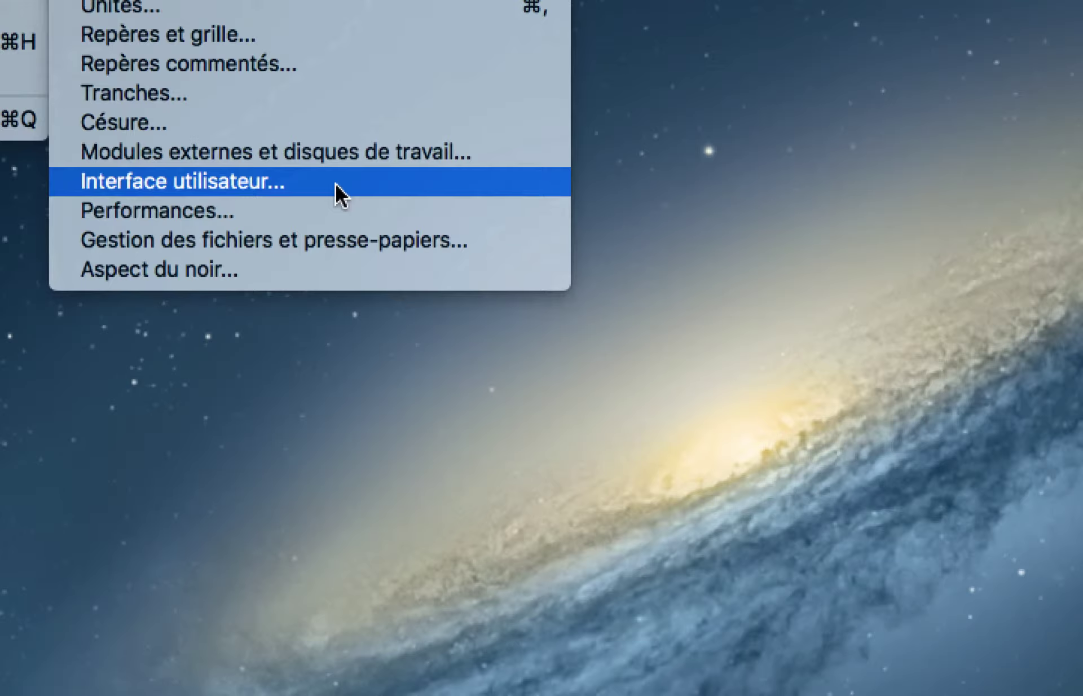
Set Interface utilisateur brightness to Claire (light grey) and dismiss the Libraries grouping tip.
{"action": "left_click", "coordinate": [335, 184]}
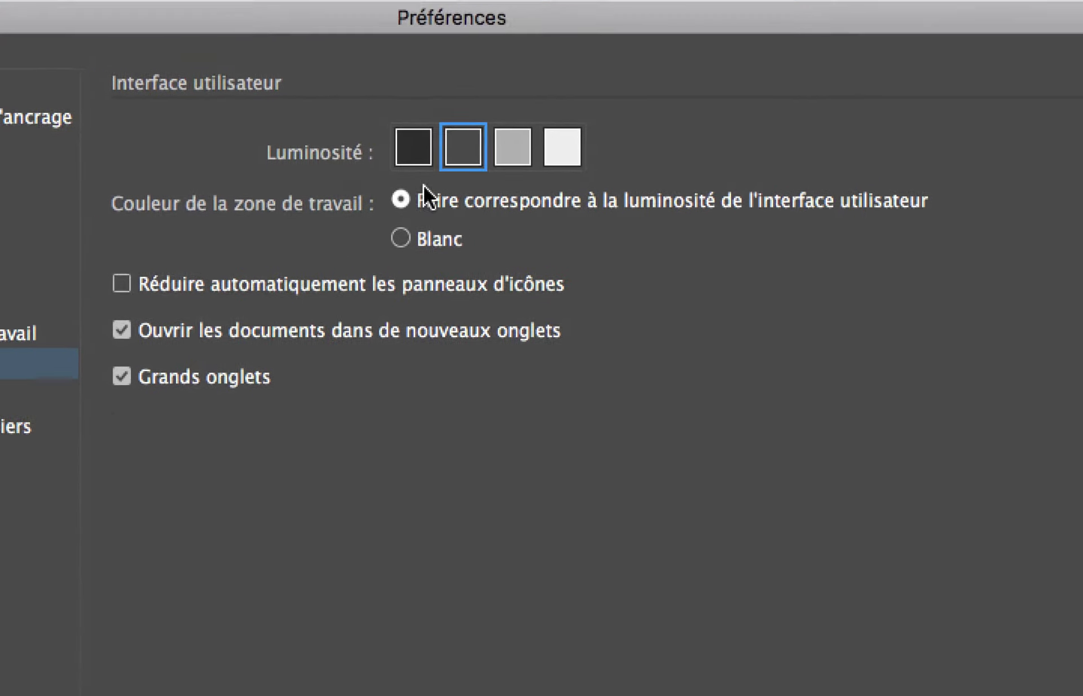
{"action": "left_click", "coordinate": [512, 149]}
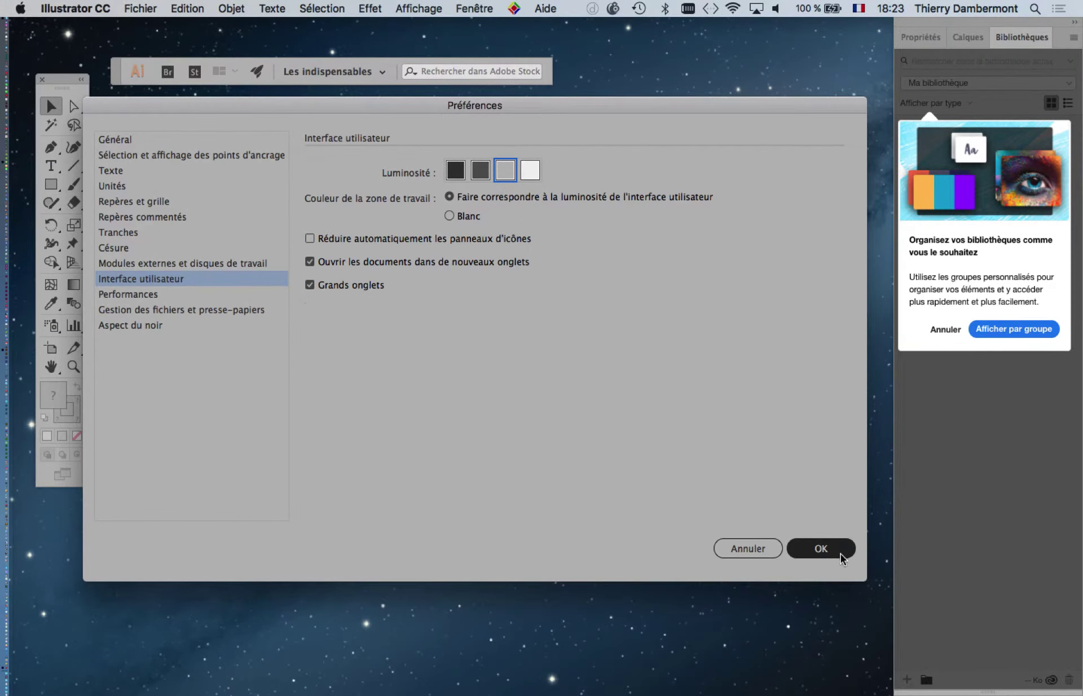
{"action": "left_click", "coordinate": [841, 559]}
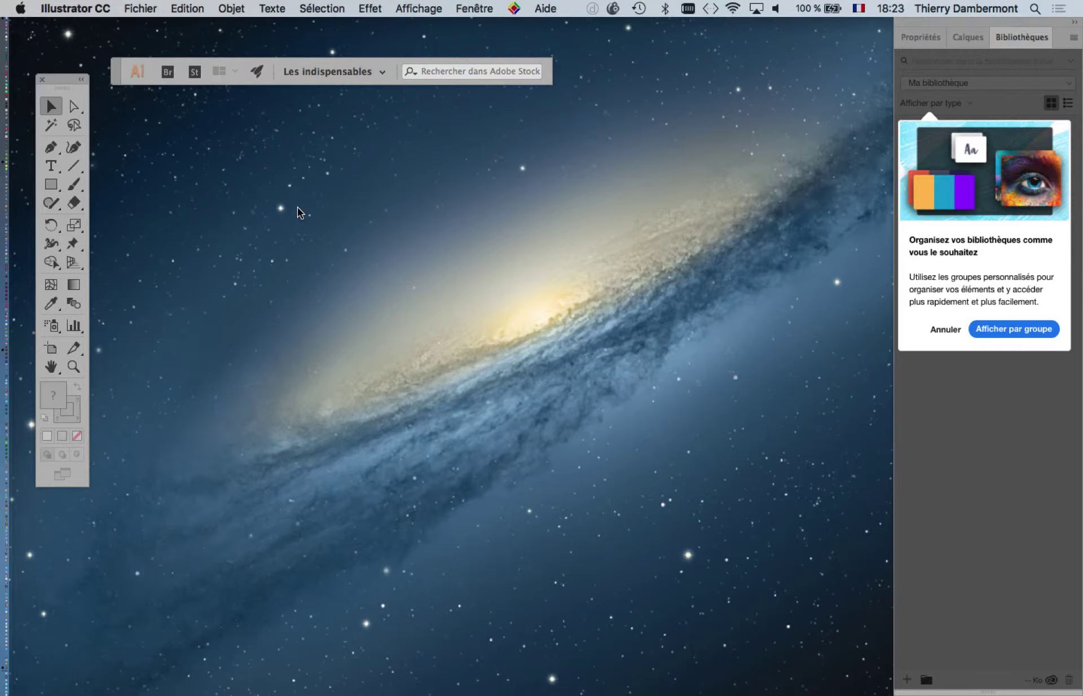
{"action": "left_click", "coordinate": [996, 458]}
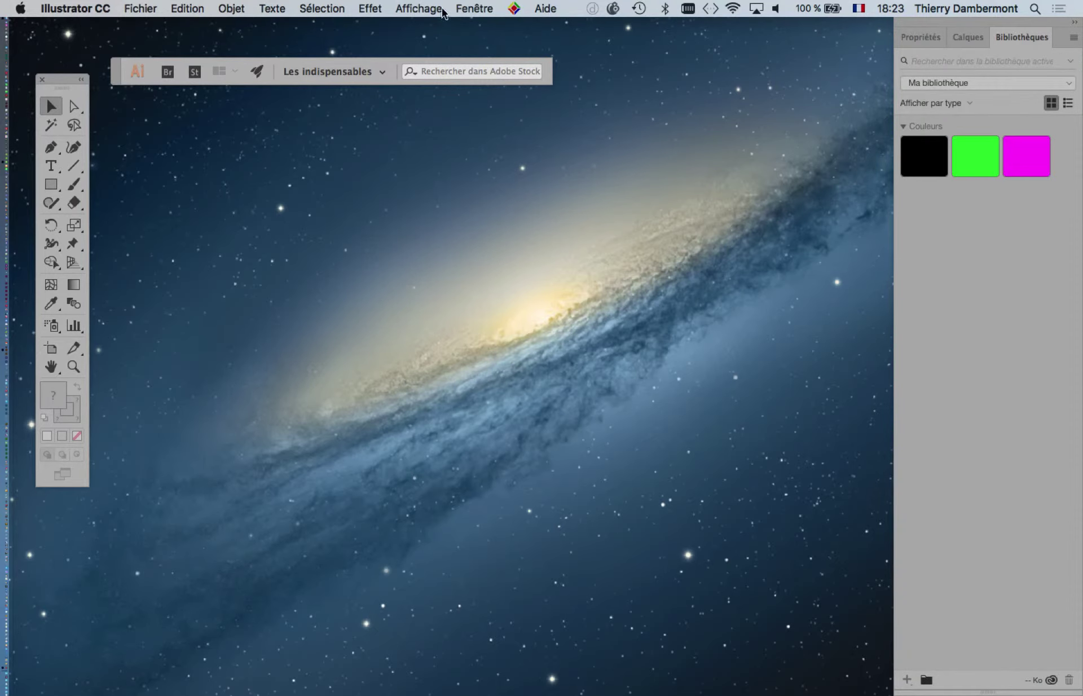
{"action": "left_click", "coordinate": [487, 8]}
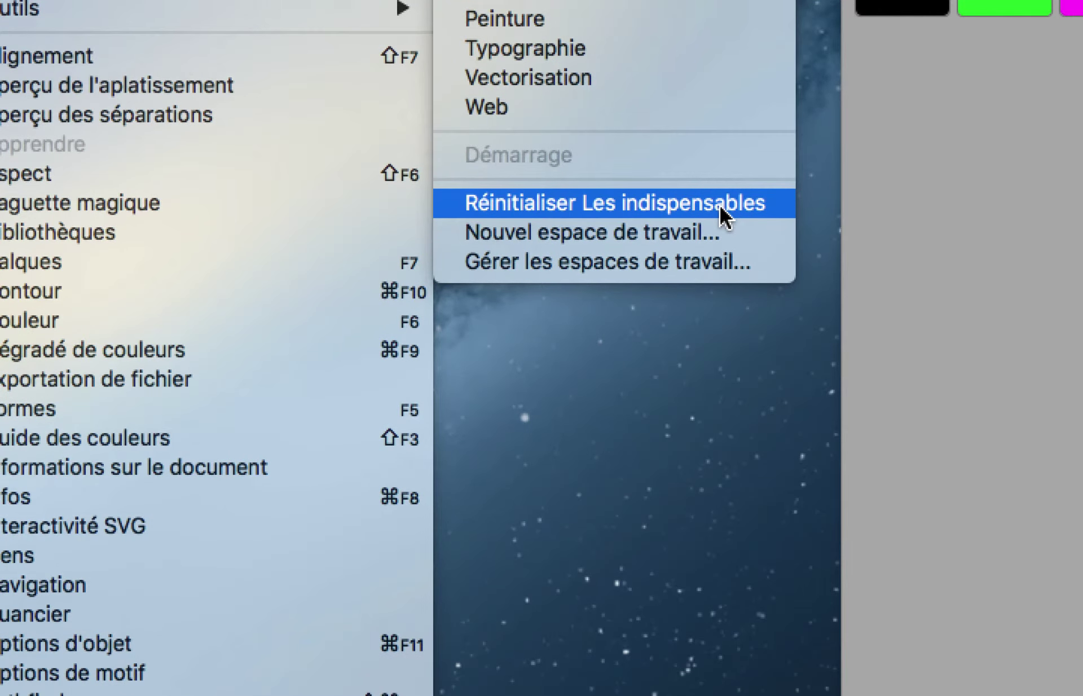
Reset the Les indispensables workspace and nudge the application bar up slightly.
{"action": "left_click", "coordinate": [720, 205]}
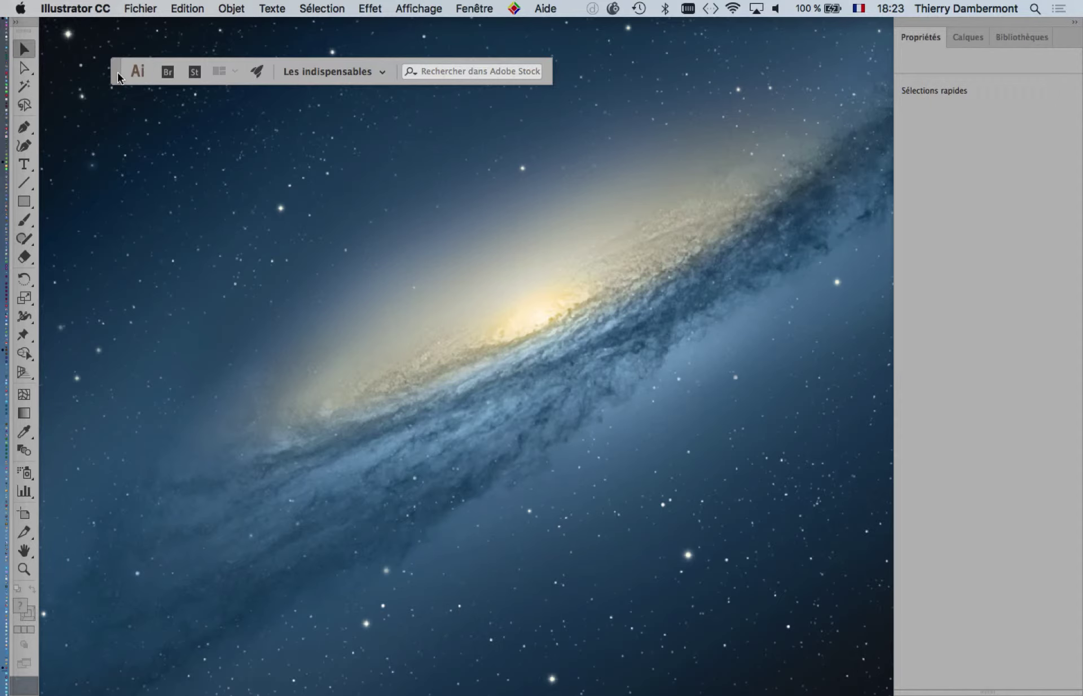
{"action": "left_click_drag", "start_coordinate": [115, 70], "coordinate": [114, 52]}
{"action": "left_click", "coordinate": [451, 7]}
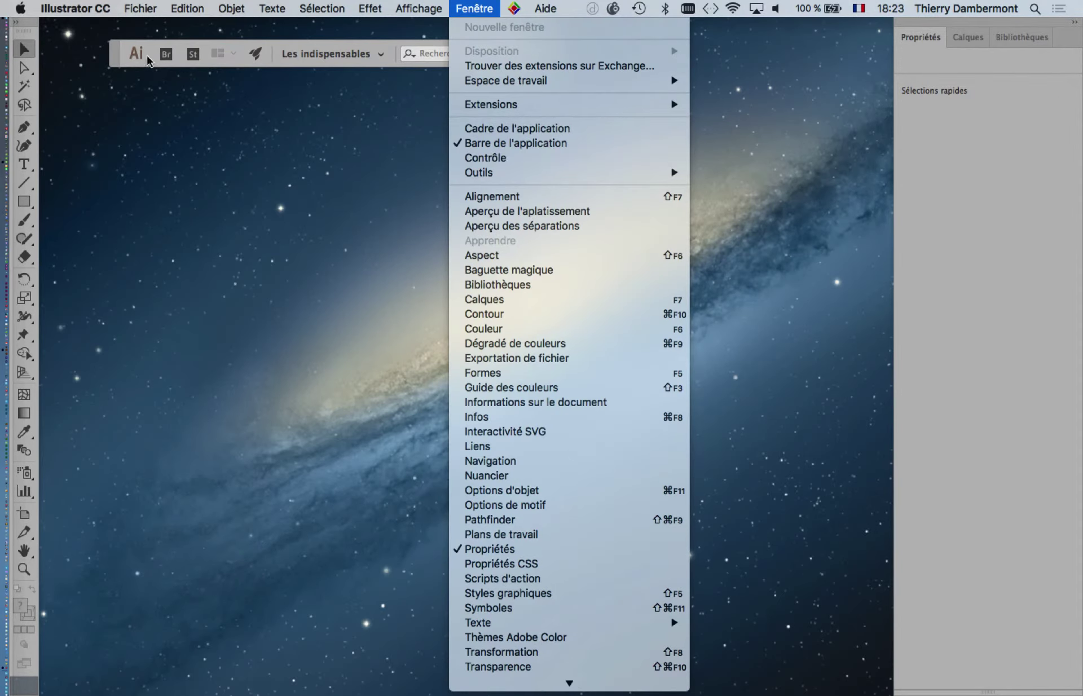
Dock the application bar and float the toolbar as a two-column panel.
{"action": "left_click", "coordinate": [118, 134]}
{"action": "mouse_move", "coordinate": [113, 58]}
{"action": "left_mouse_down"}
{"action": "mouse_move", "coordinate": [126, 109]}
{"action": "mouse_move", "coordinate": [40, 22]}
{"action": "mouse_move", "coordinate": [165, 186]}
{"action": "mouse_move", "coordinate": [341, 270]}
{"action": "mouse_move", "coordinate": [69, 19]}
{"action": "left_mouse_up"}
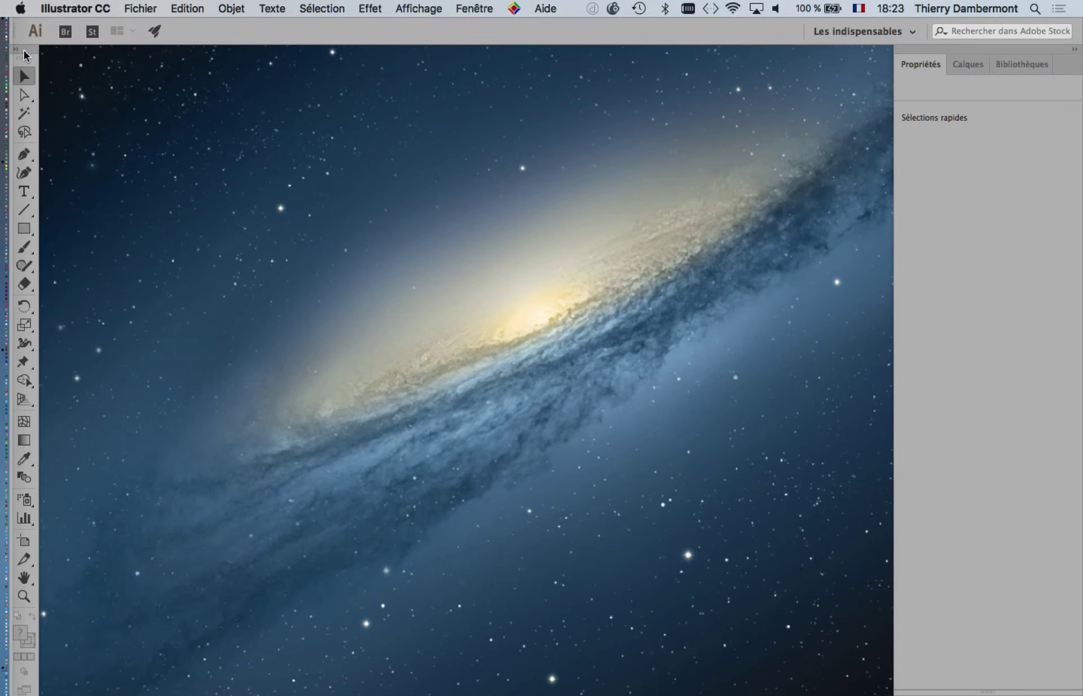
{"action": "mouse_move", "coordinate": [24, 52]}
{"action": "left_mouse_down"}
{"action": "mouse_move", "coordinate": [81, 106]}
{"action": "mouse_move", "coordinate": [62, 100]}
{"action": "left_mouse_up"}
{"action": "left_click", "coordinate": [88, 104]}
Turn on the Control bar with Fenêtre > Contrôle.
{"action": "left_click", "coordinate": [473, 8]}
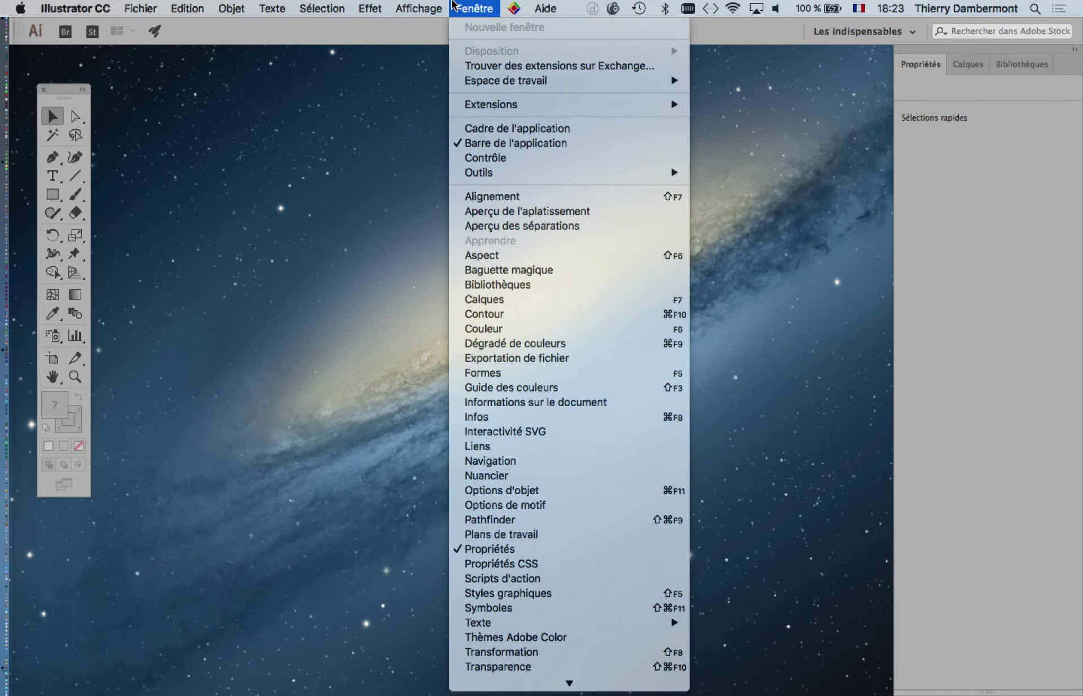
{"action": "left_click", "coordinate": [501, 158]}
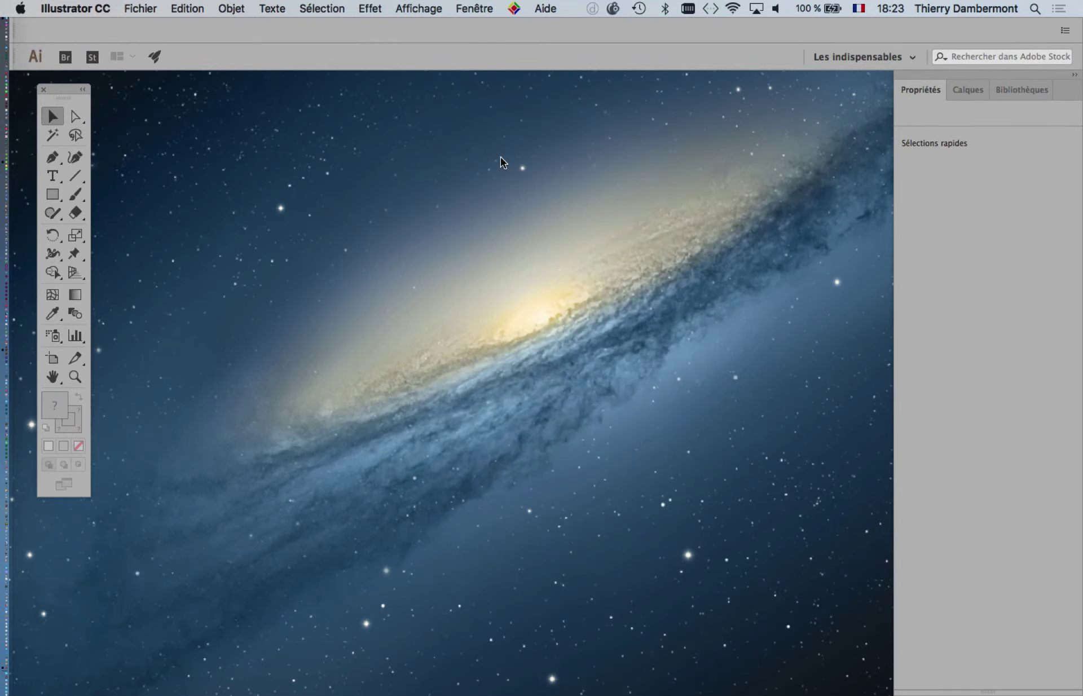
{"action": "left_click", "coordinate": [480, 6]}
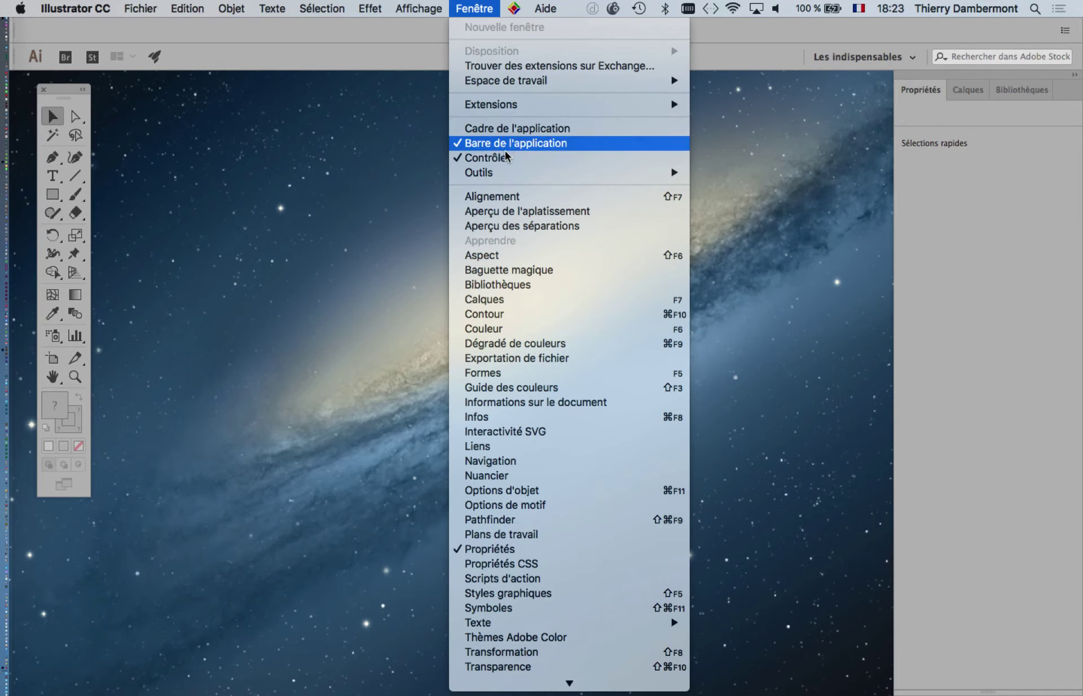
{"action": "left_click", "coordinate": [479, 161]}
{"action": "left_click", "coordinate": [473, 5]}
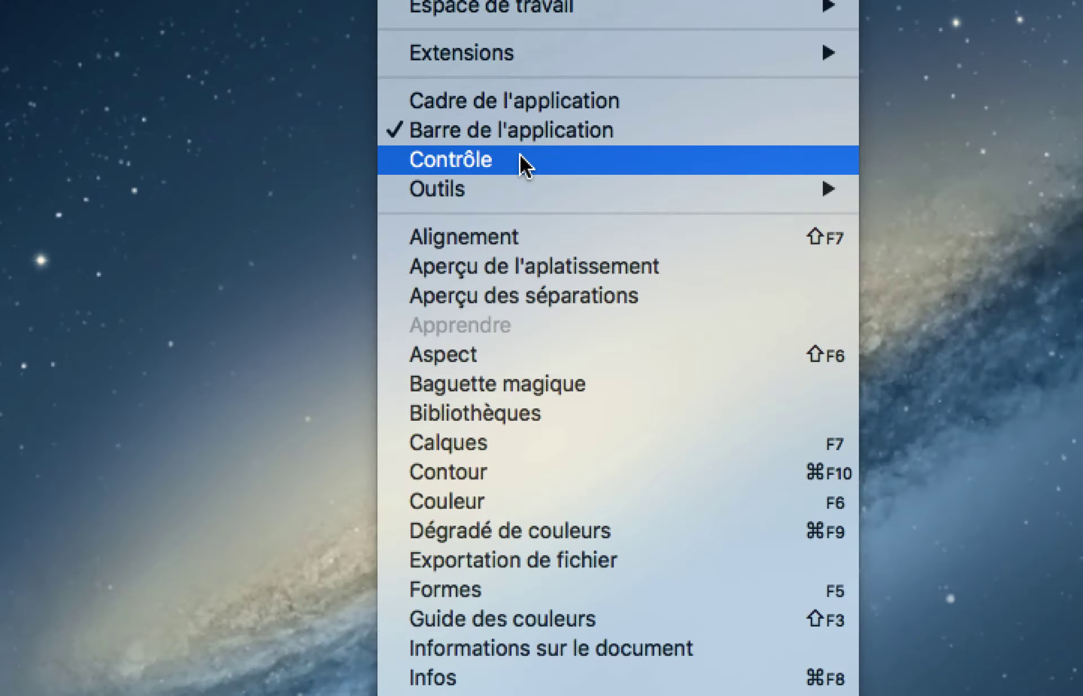
{"action": "left_click", "coordinate": [524, 164]}
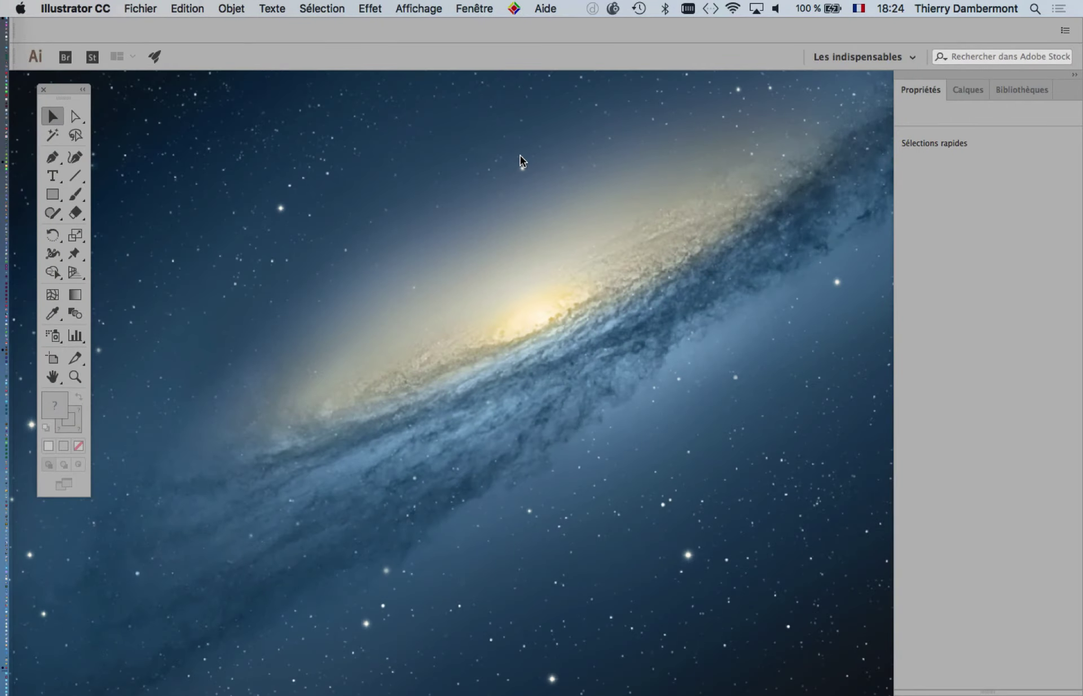
Nudge the floating toolbar left, toggle the application bar and Control bar off, then show both again.
{"action": "left_click_drag", "start_coordinate": [61, 91], "coordinate": [48, 97]}
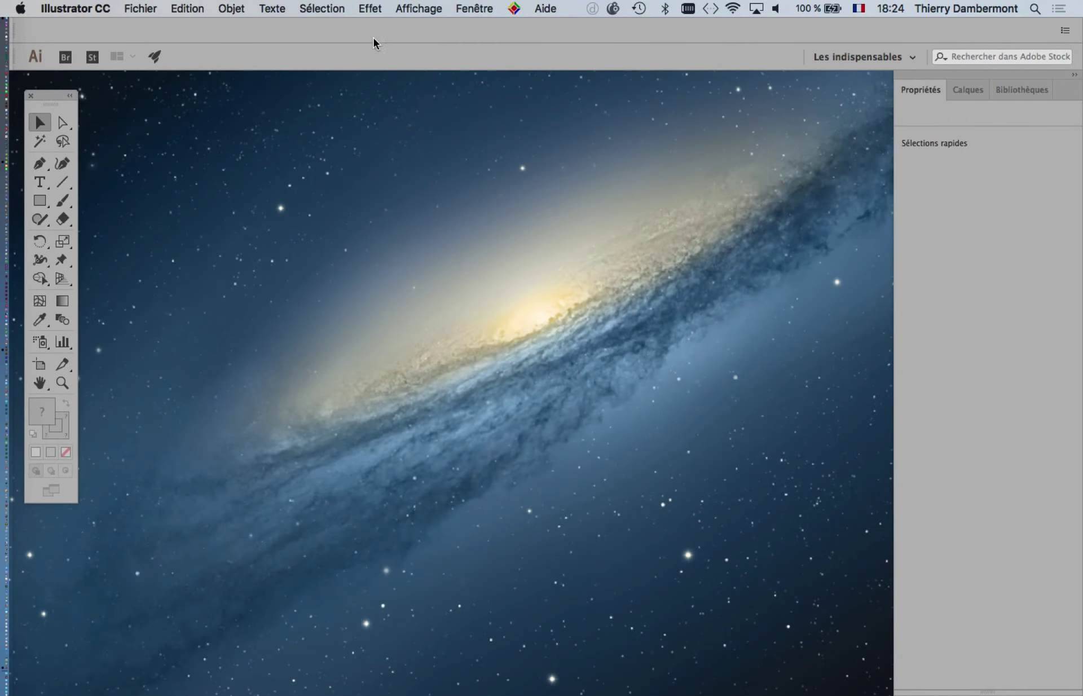
{"action": "left_click", "coordinate": [472, 7]}
{"action": "left_click", "coordinate": [519, 159]}
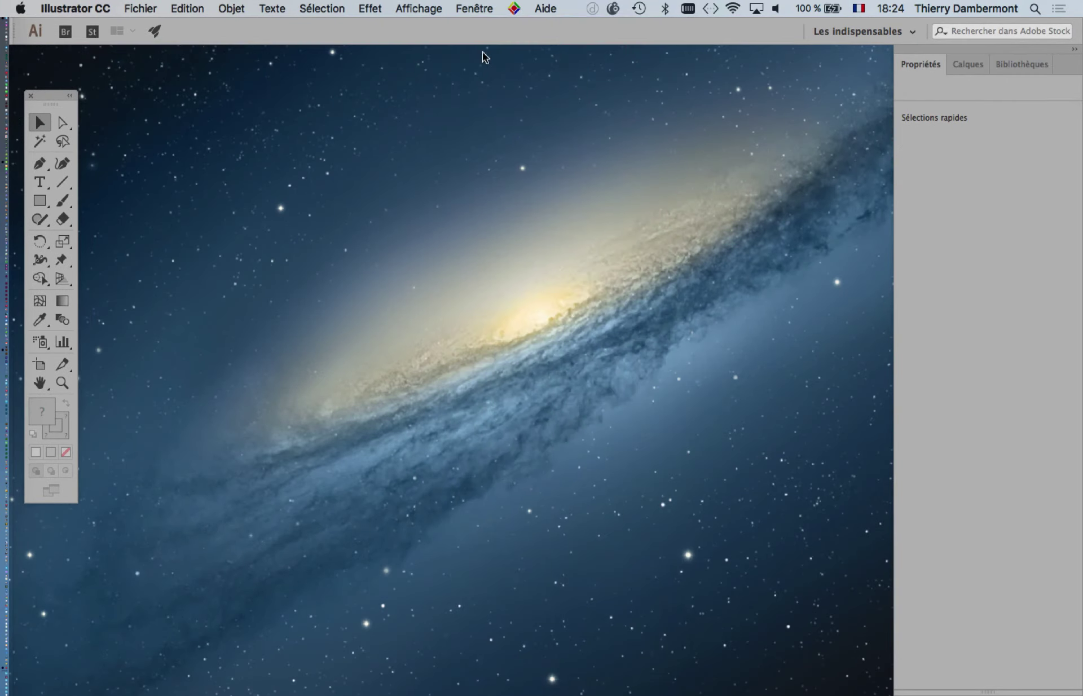
{"action": "left_click", "coordinate": [474, 8]}
{"action": "left_click", "coordinate": [502, 143]}
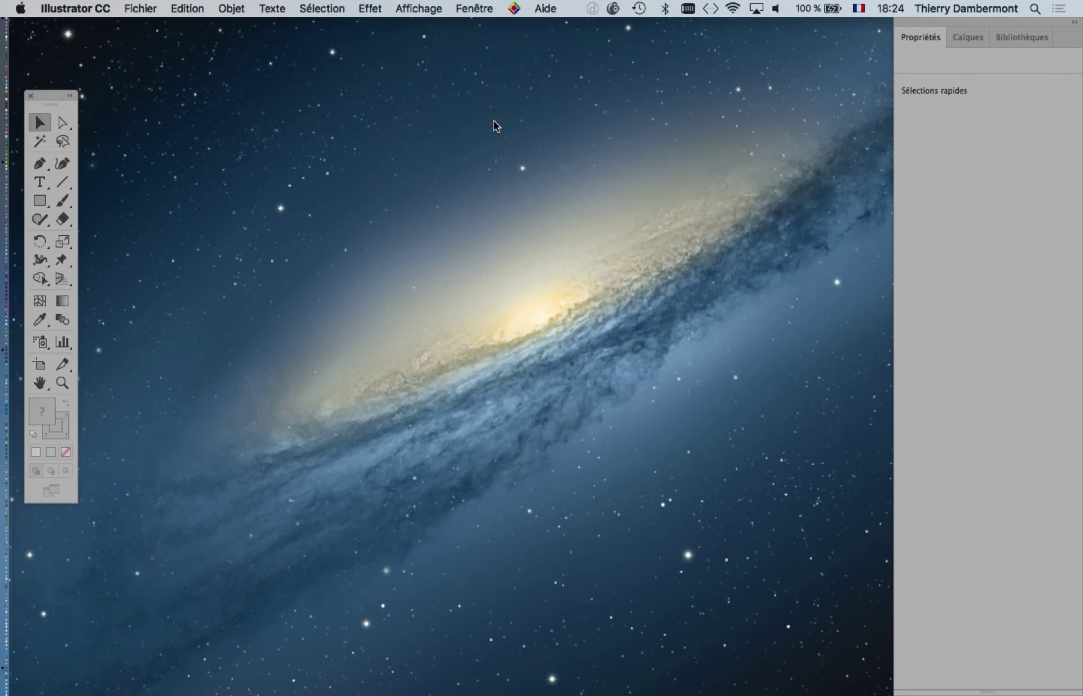
{"action": "left_click", "coordinate": [468, 5]}
{"action": "left_click", "coordinate": [514, 145]}
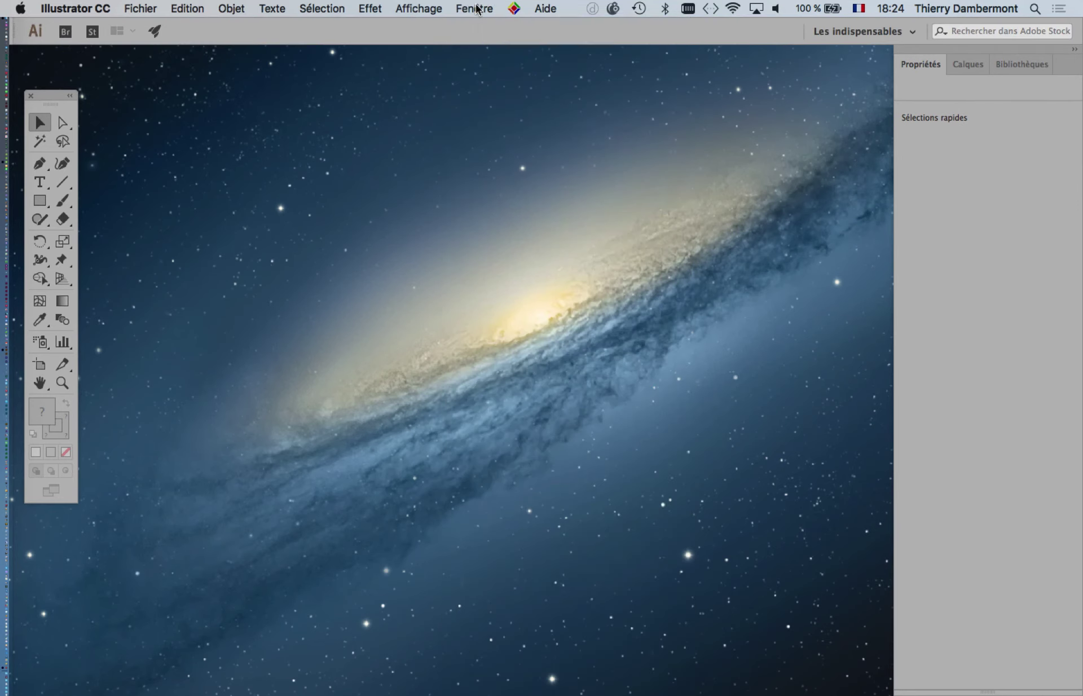
{"action": "left_click", "coordinate": [475, 8]}
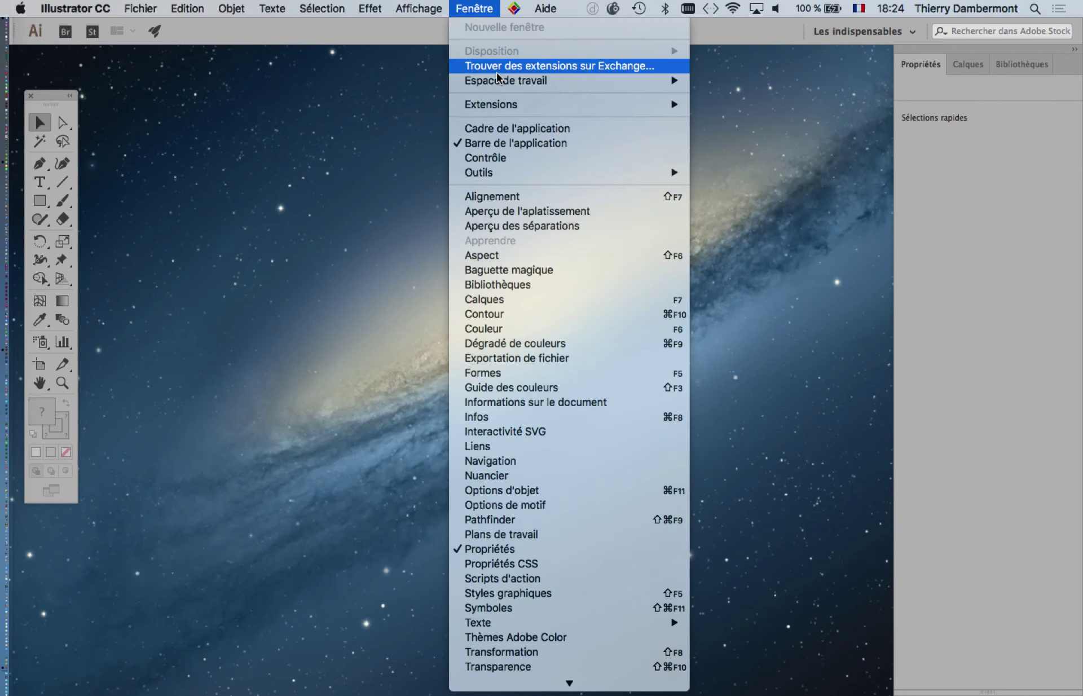
{"action": "left_click", "coordinate": [519, 159]}
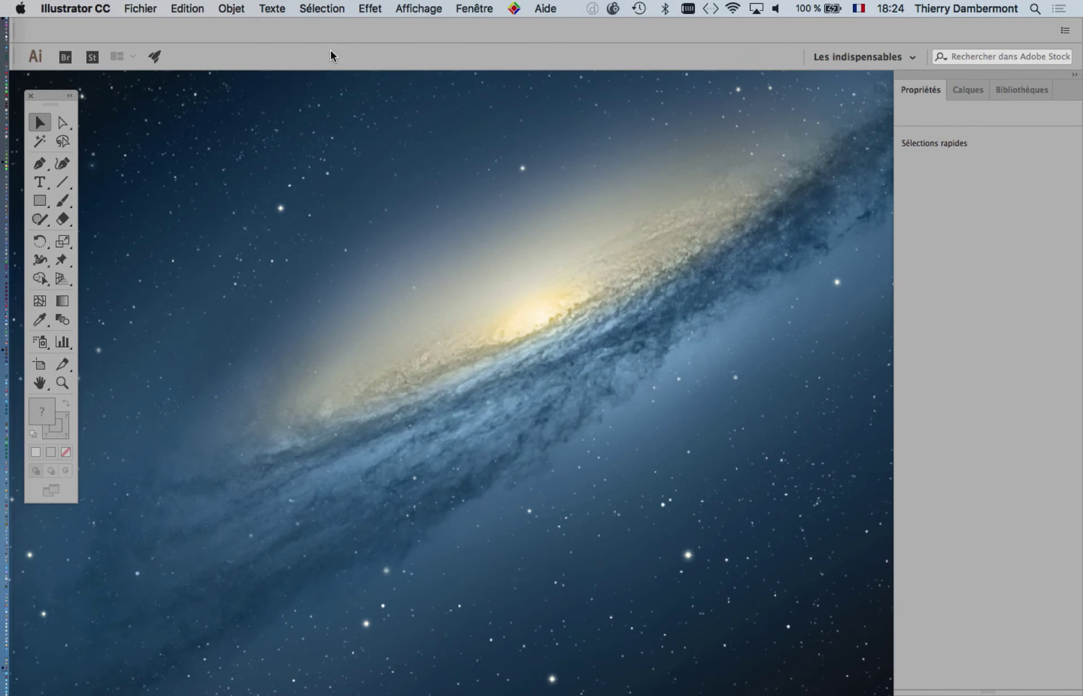